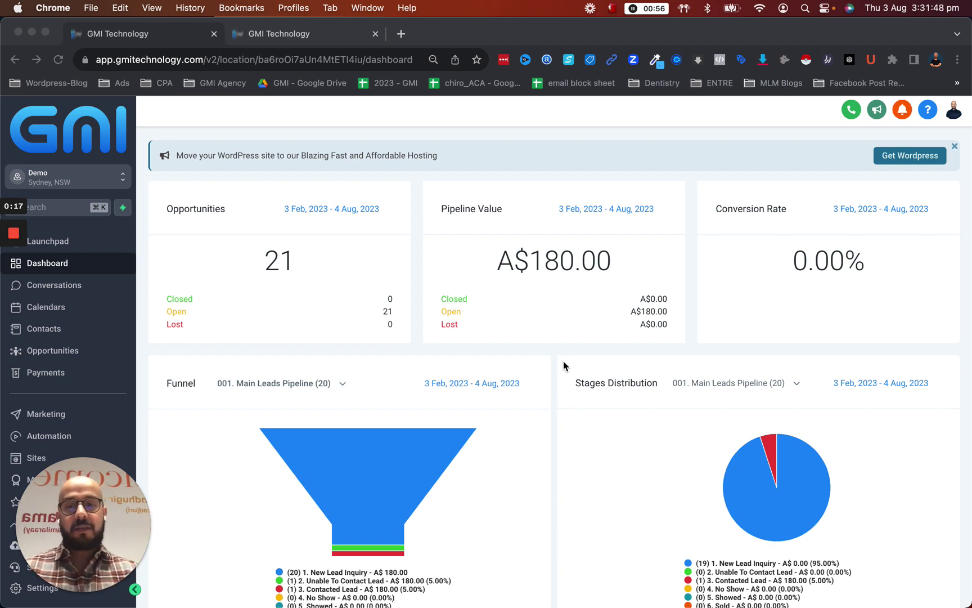
Go to Opportunities and show the Pipelines list with Main Leads, Reactivation and Referral
scroll(563, 361, "down", 2)
scroll(380, 412, "down", 2)
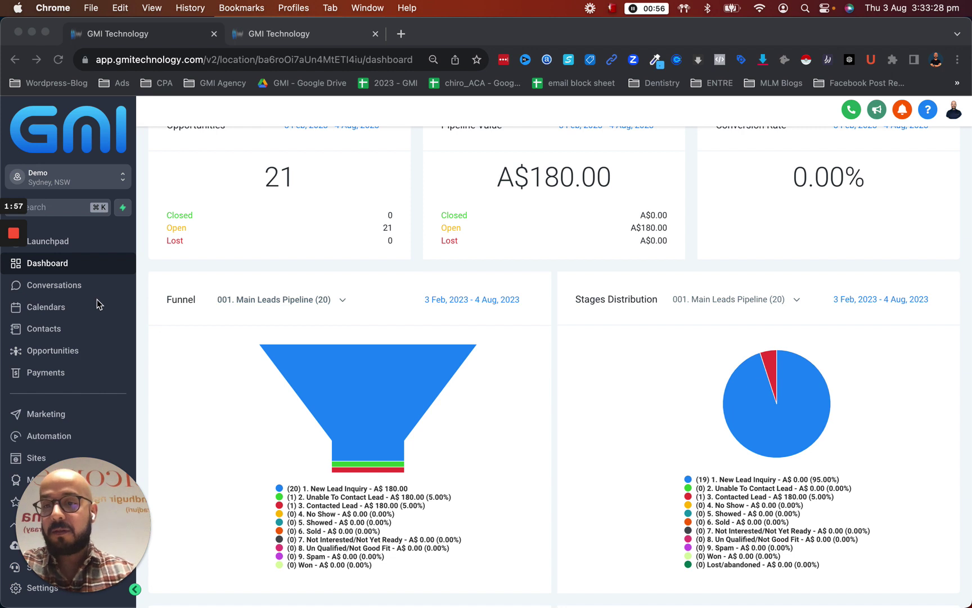
left_click(81, 352)
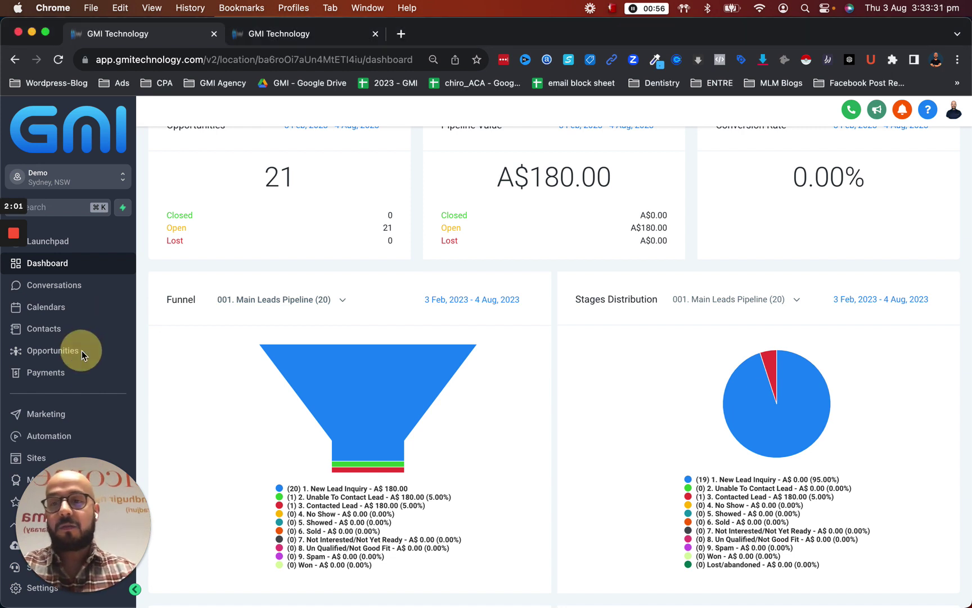
left_click(54, 359)
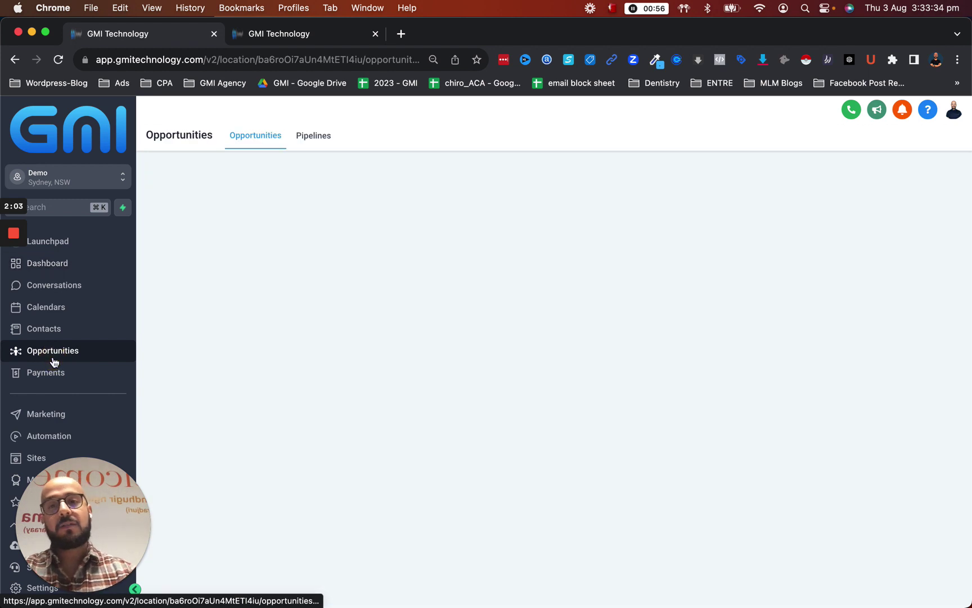
left_click(303, 139)
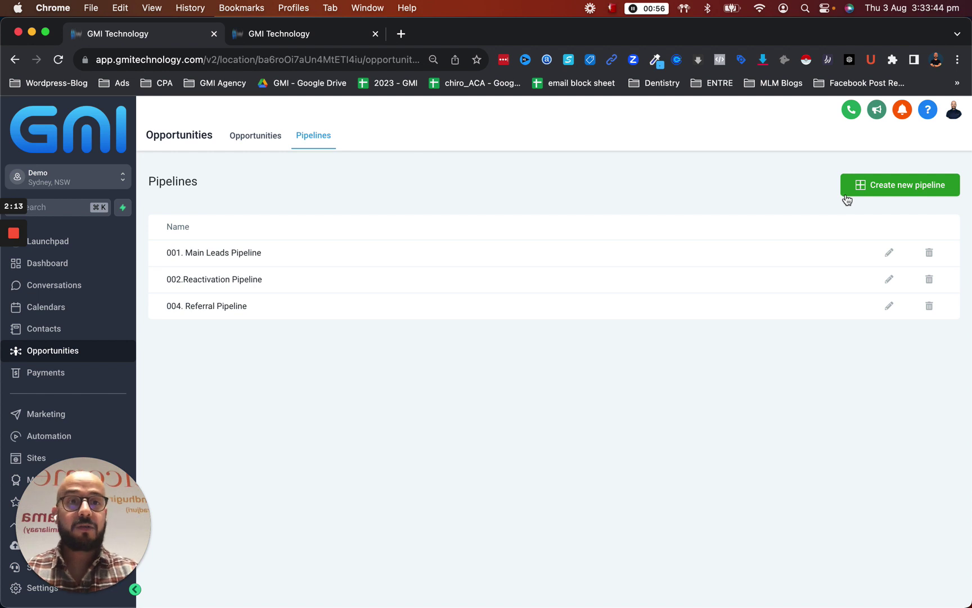
Start a new pipeline and enter 'Plumbing Facebook ad' as its name
left_click(871, 185)
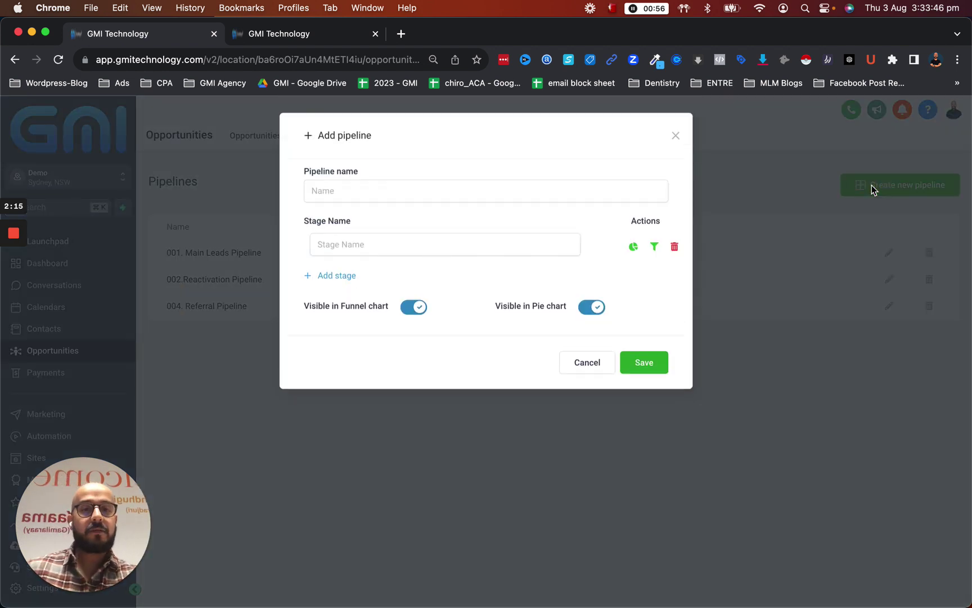
left_click(324, 194)
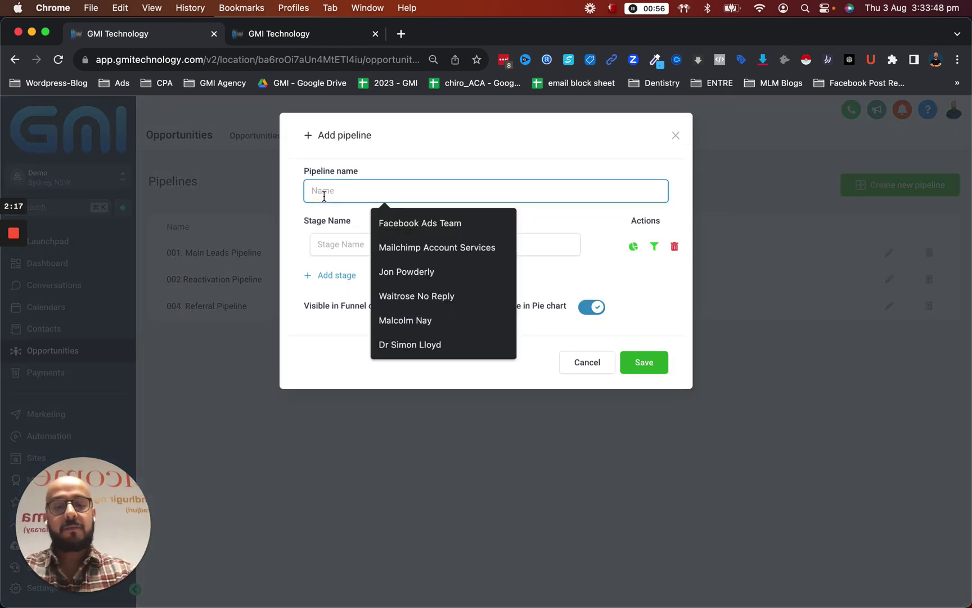
type("Plumbig")
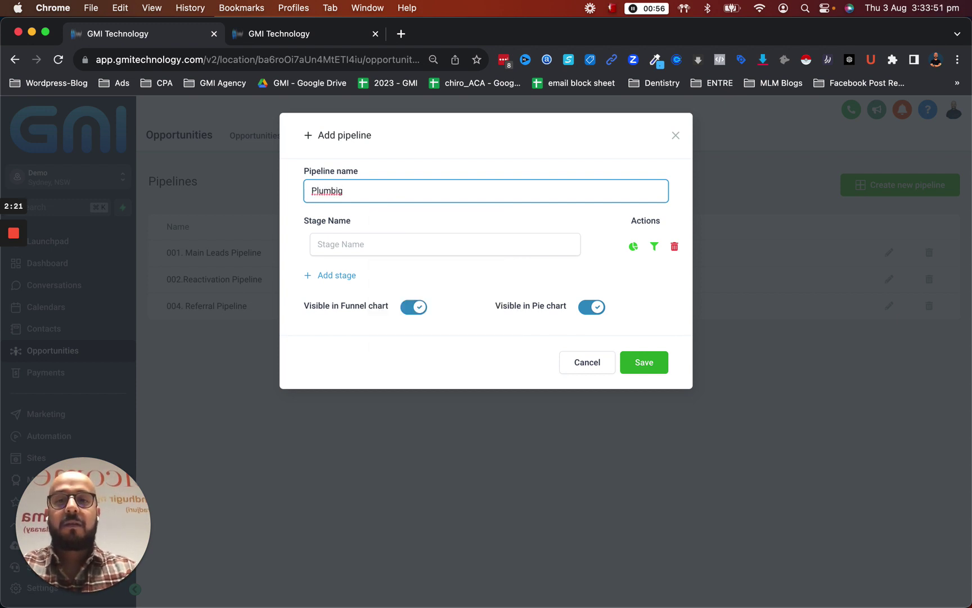
key("BackSpace")
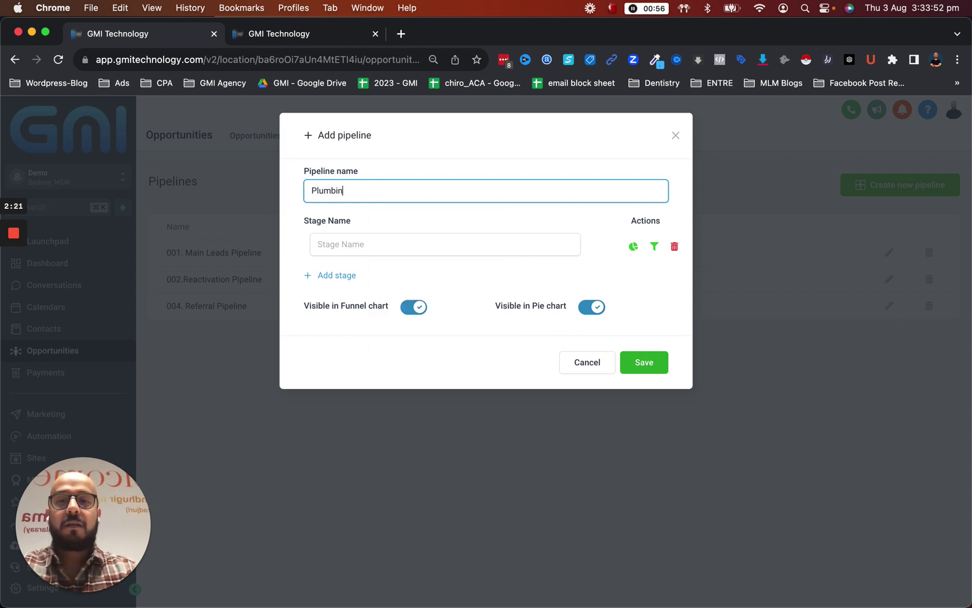
type("ng Faceboo")
type(" Facebook ad")
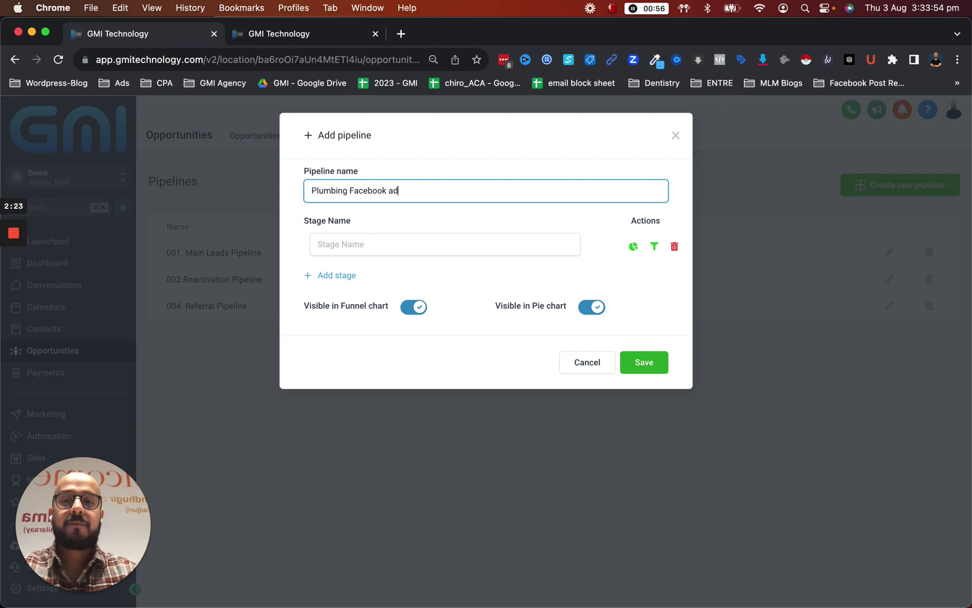
Add the first two stages, New Lead and Requested Quote
left_click(321, 240)
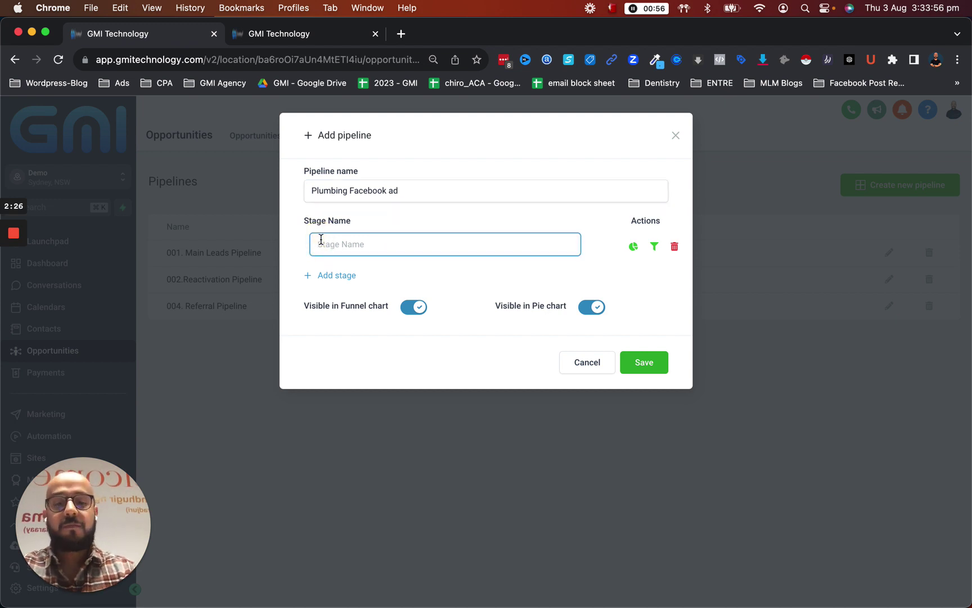
type("New Lead")
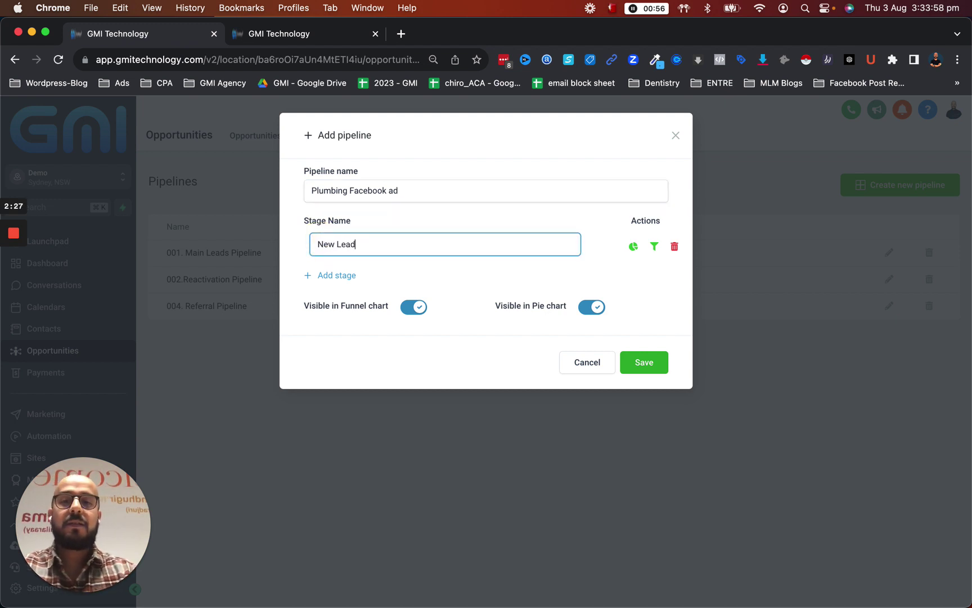
left_click(344, 275)
left_click(348, 275)
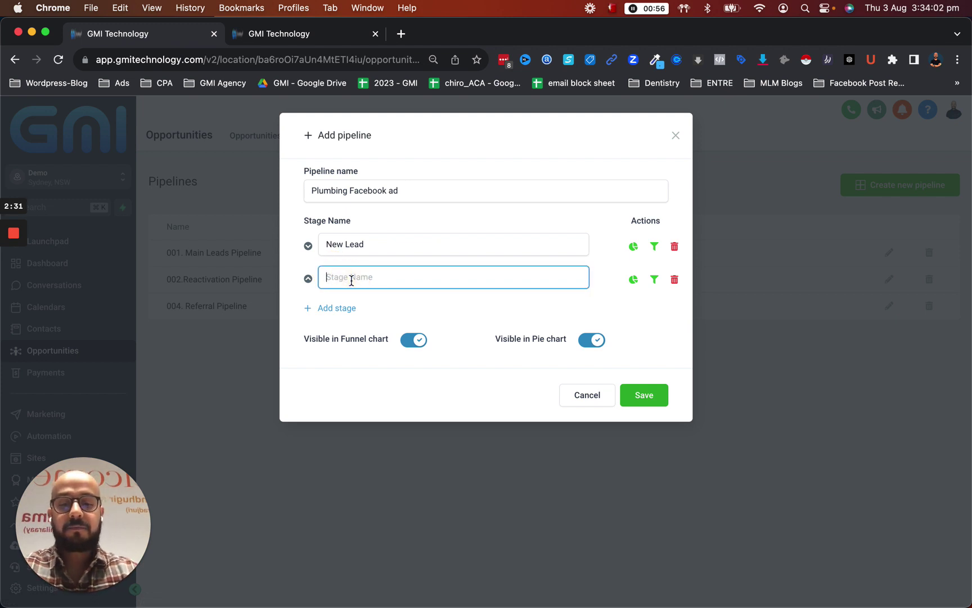
type("Requested Quote")
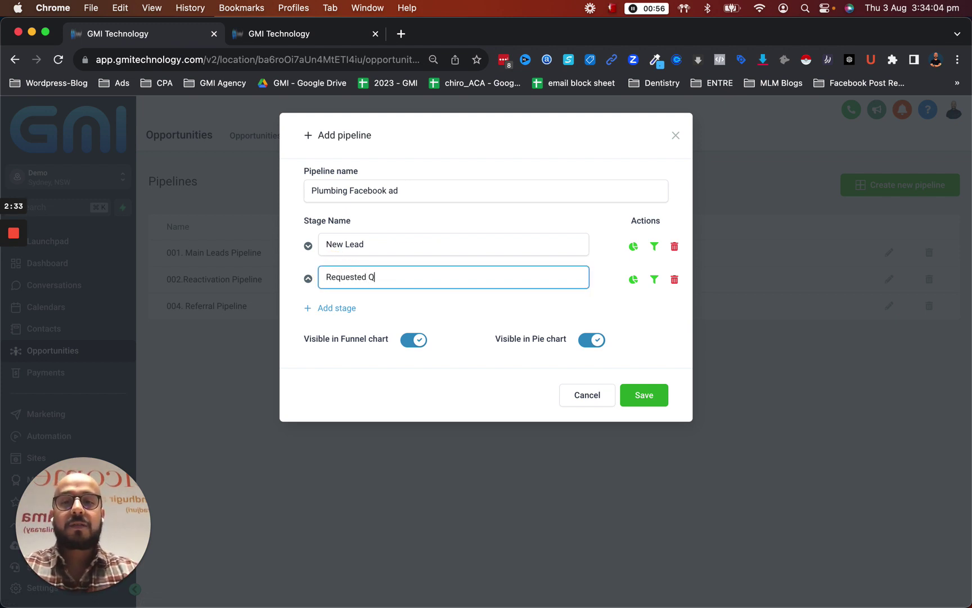
Add the stages Sent Quote and Received Quote
left_click(329, 308)
left_click(358, 310)
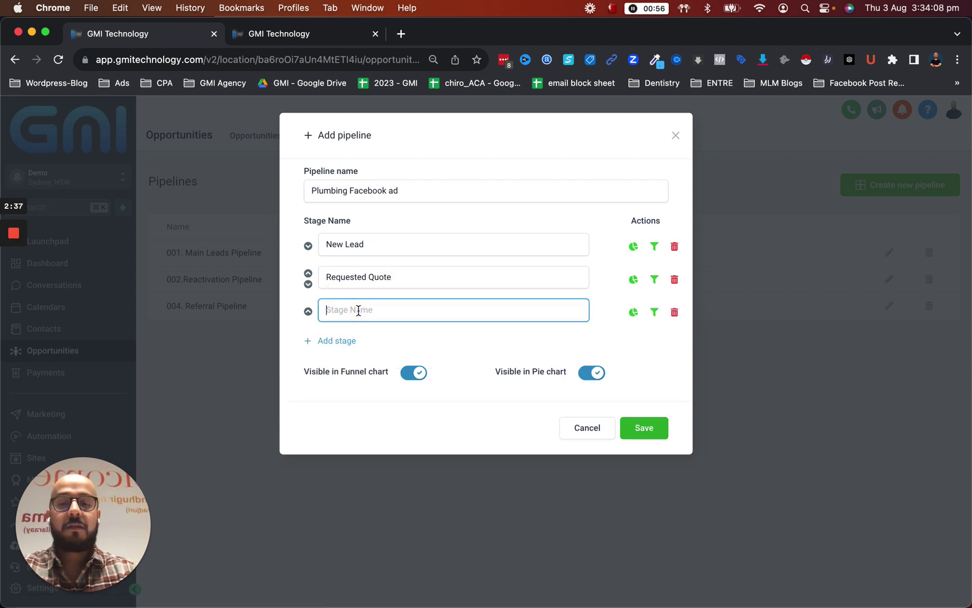
type("Re")
type("cei")
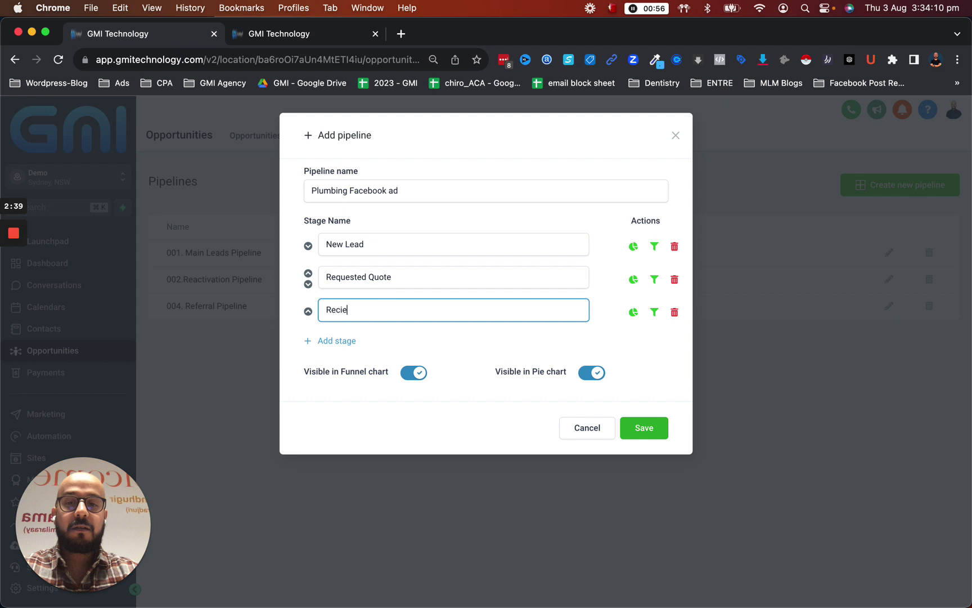
key("BackSpace")
key("BackSpace")
key("BackSpace")
key("BackSpace")
key("BackSpace")
type("Sent ")
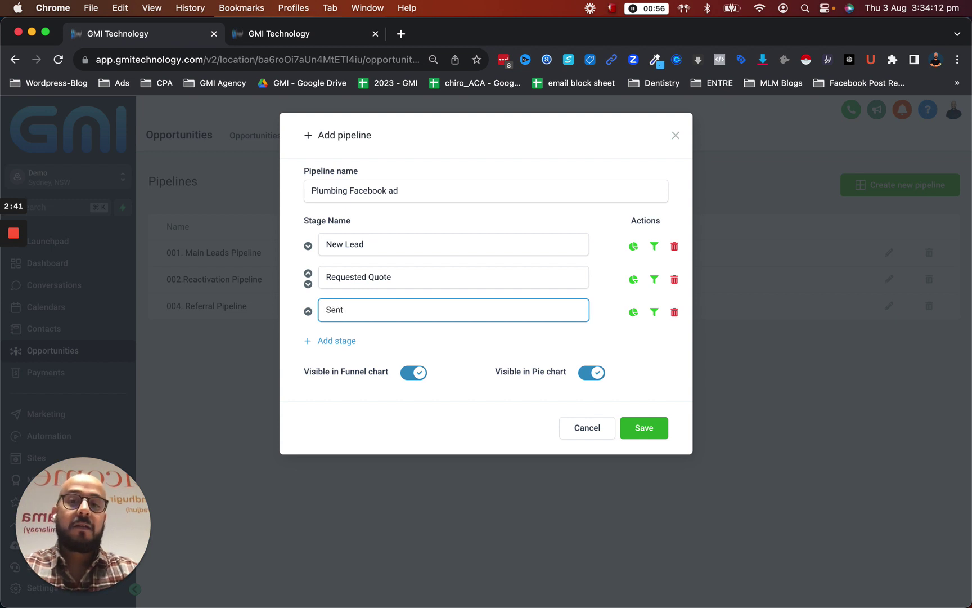
type("Quote")
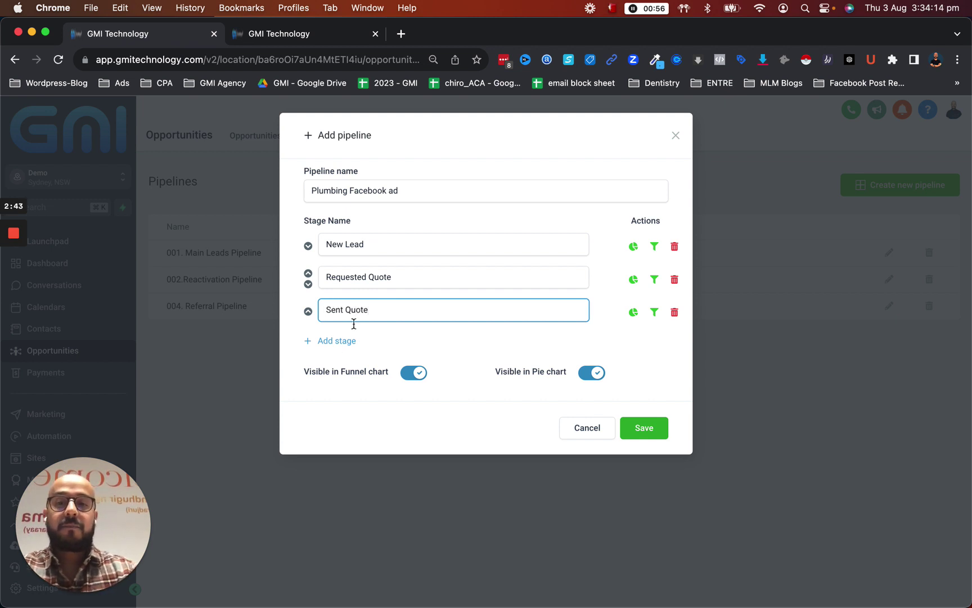
left_click(339, 341)
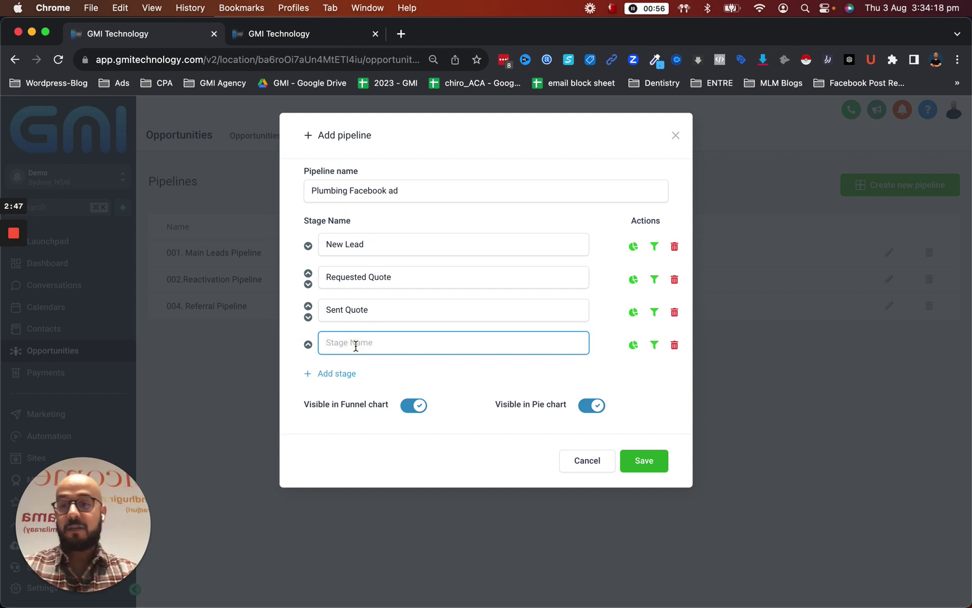
type("Rec")
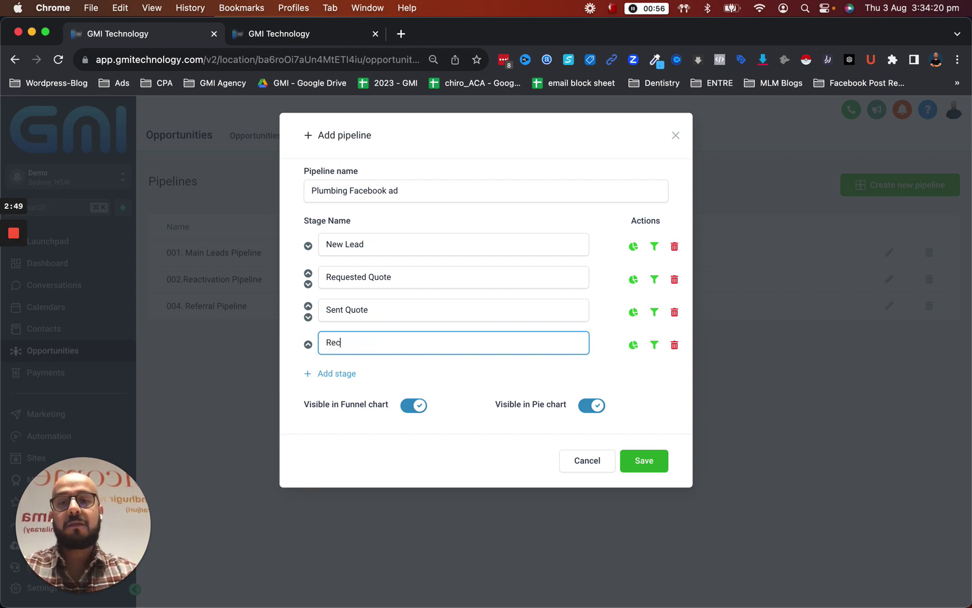
type("eived Quote")
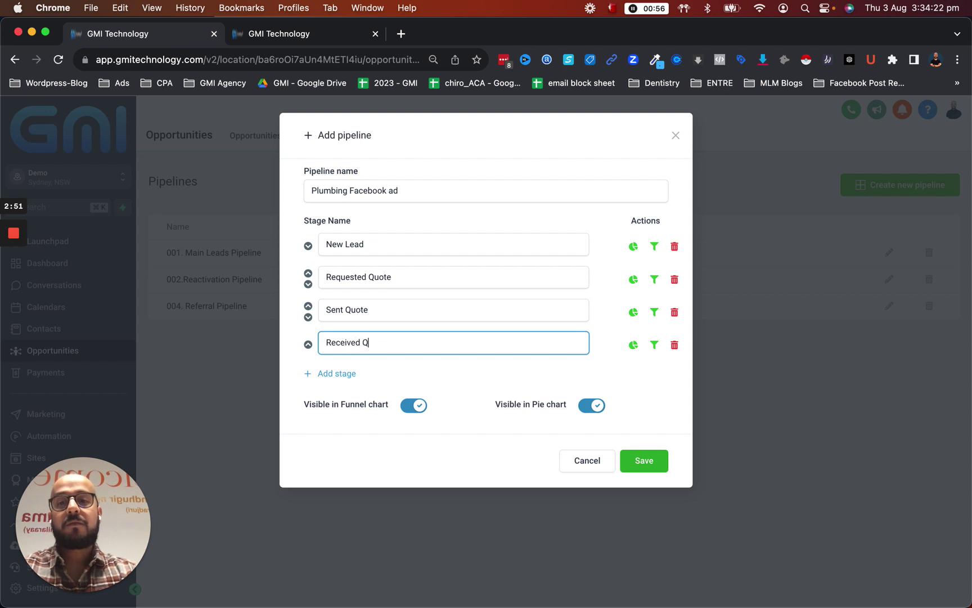
Add the final stages Call1, Booked Appt and Closed
left_click(338, 374)
left_click(343, 375)
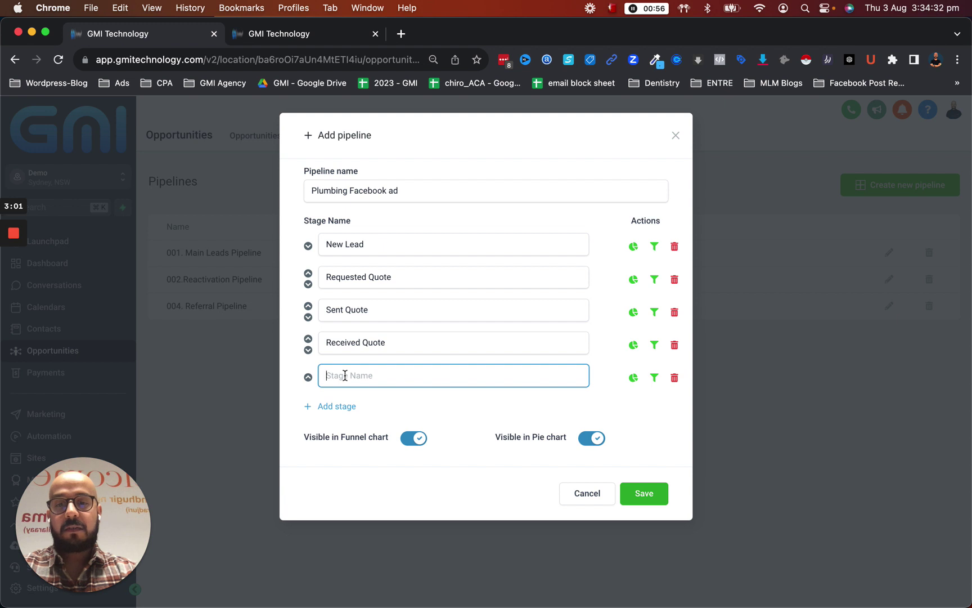
type("Call1")
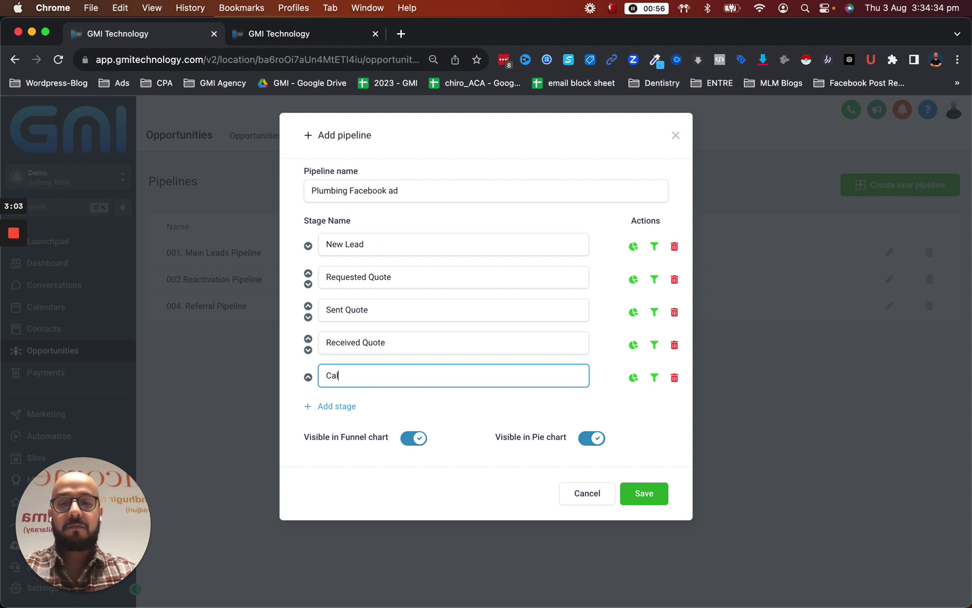
left_click(341, 408)
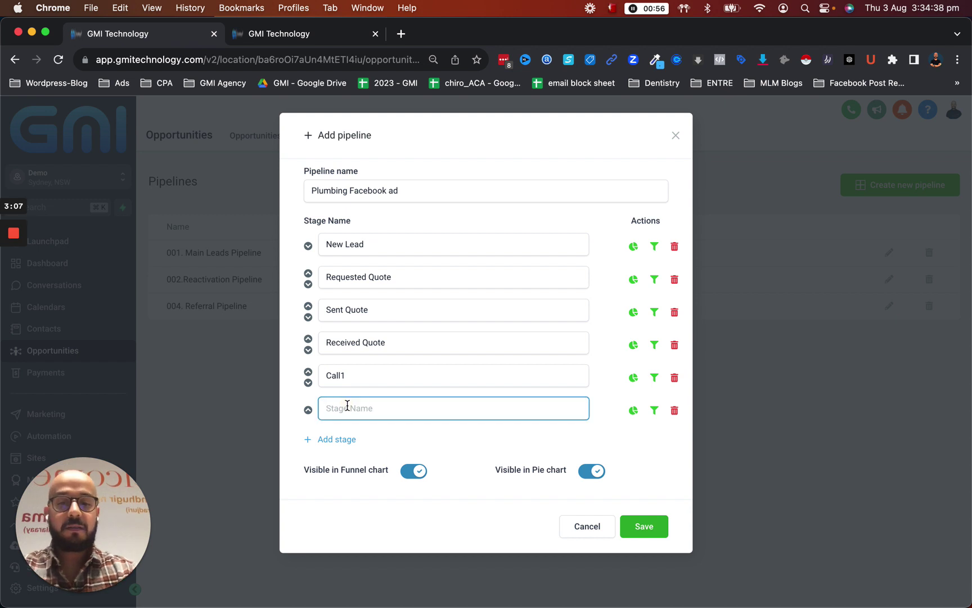
type("Bo")
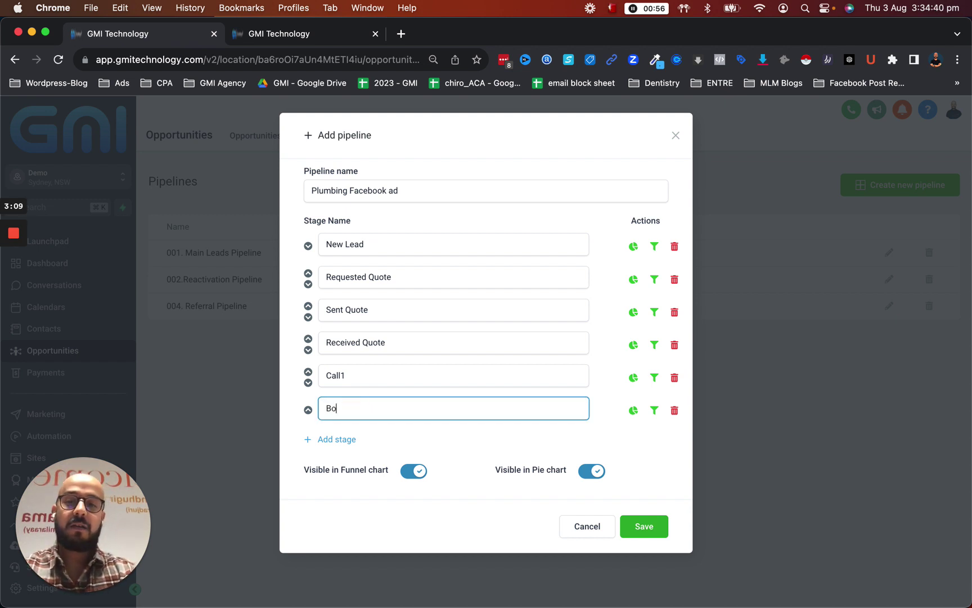
type("oked Appt")
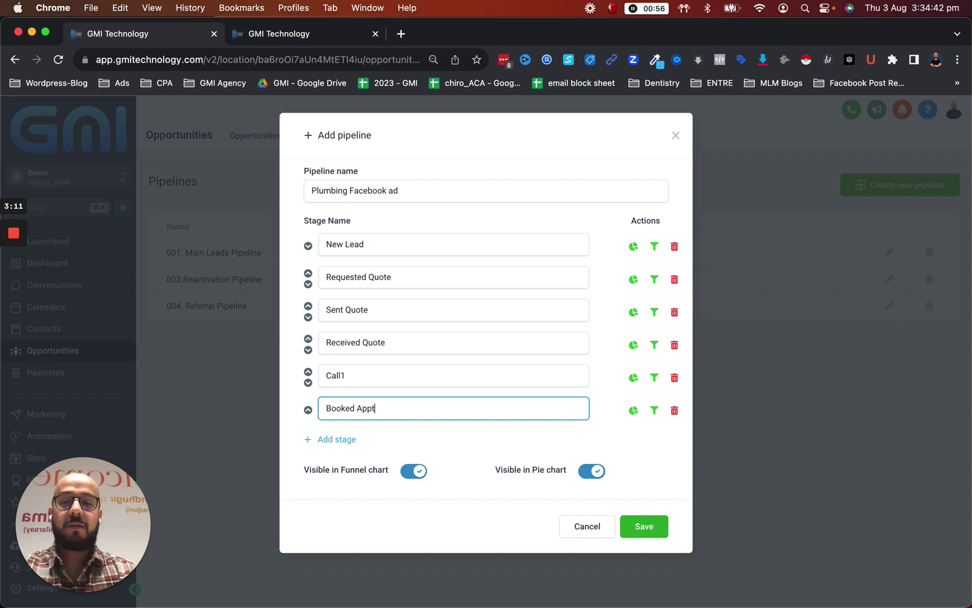
left_click(337, 439)
left_click(381, 440)
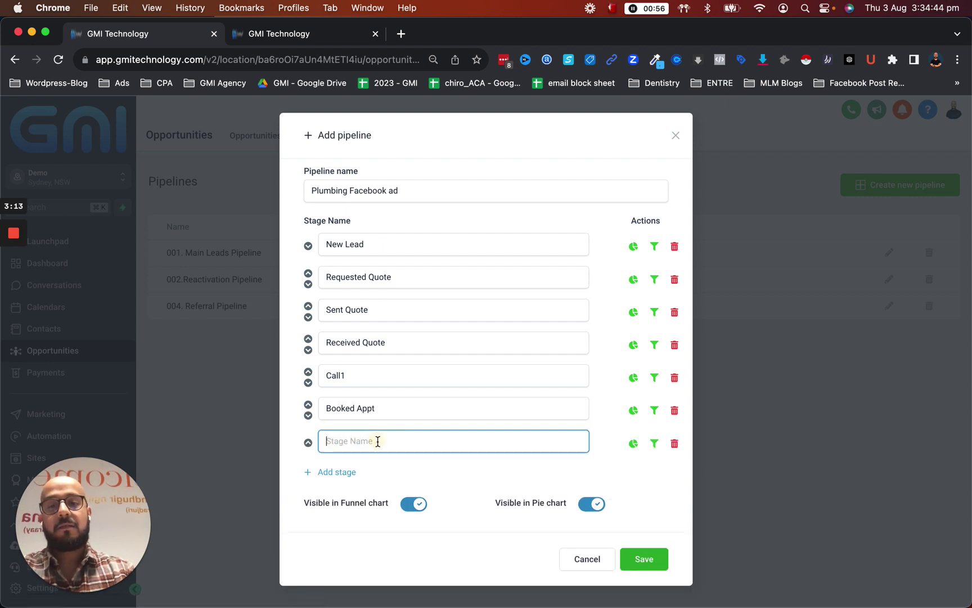
type("Close")
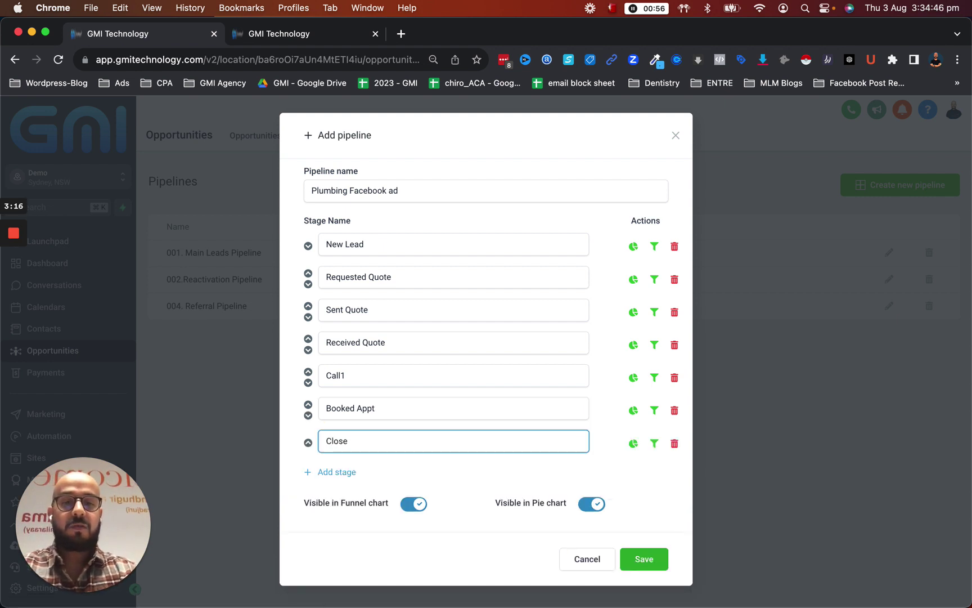
type("d")
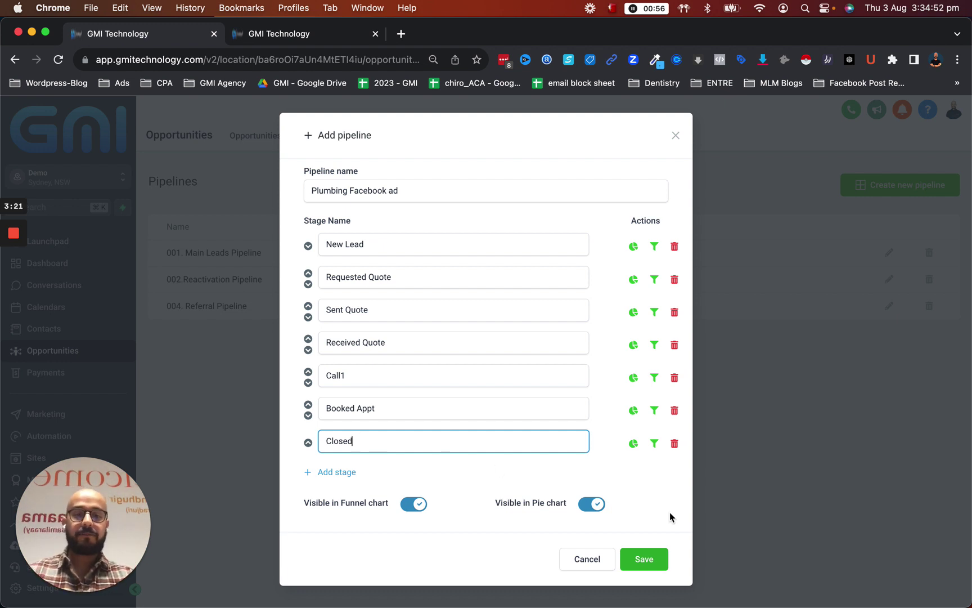
Save the pipeline, then show the Plumbing Facebook ad board and review its empty stages
left_click(653, 559)
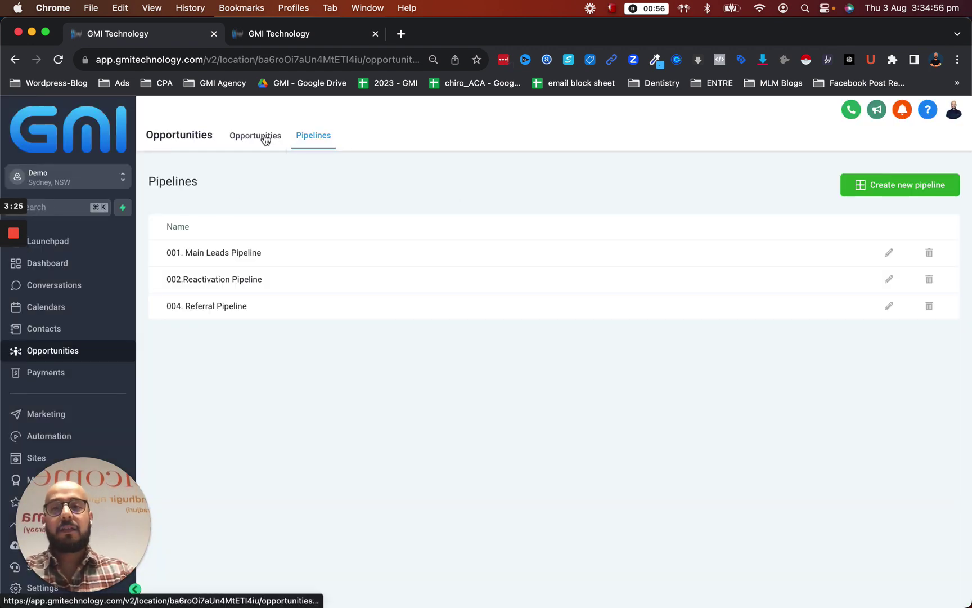
left_click(263, 138)
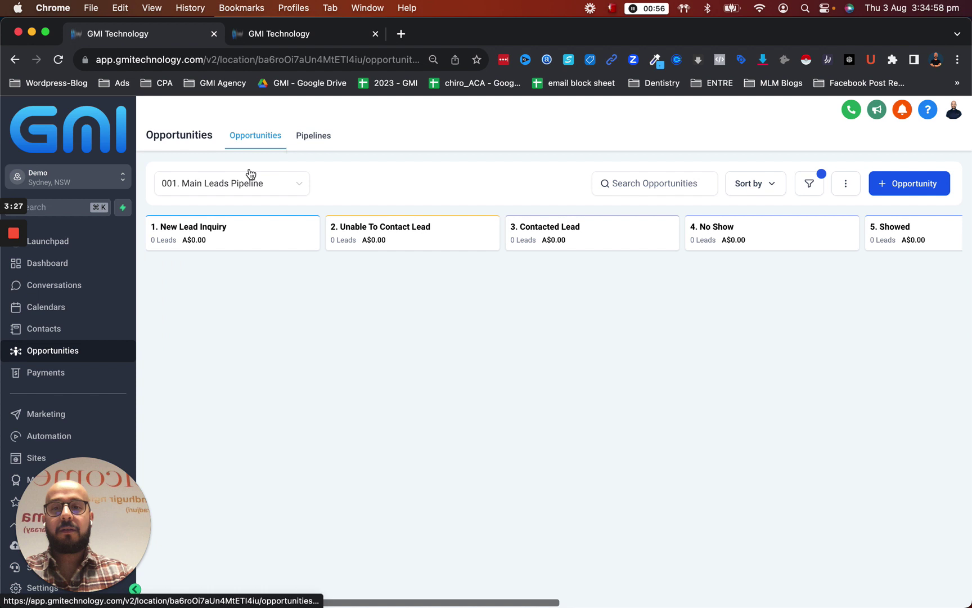
left_click(292, 192)
left_click(250, 274)
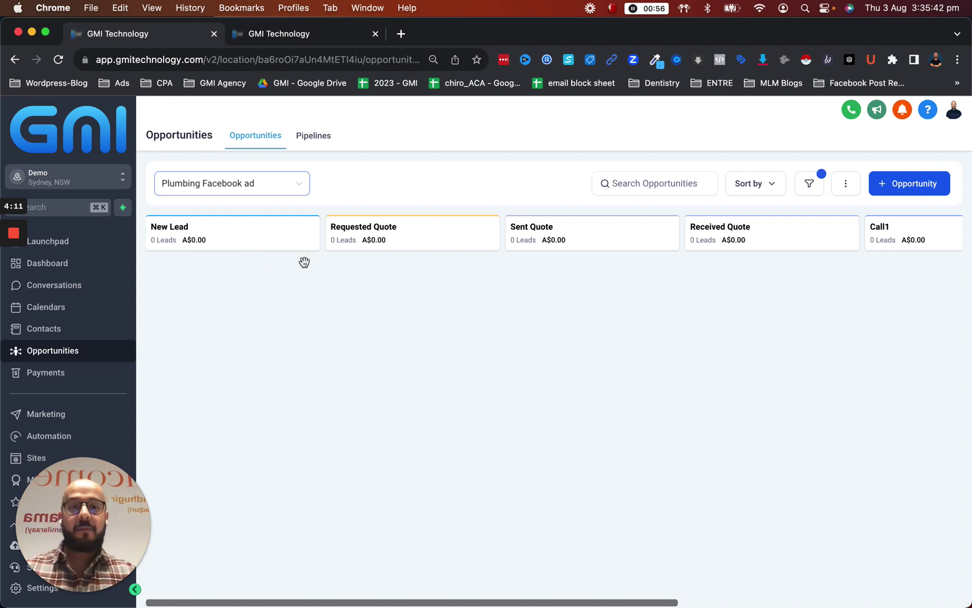
scroll(774, 275, "right", 5)
scroll(775, 276, "right", 10)
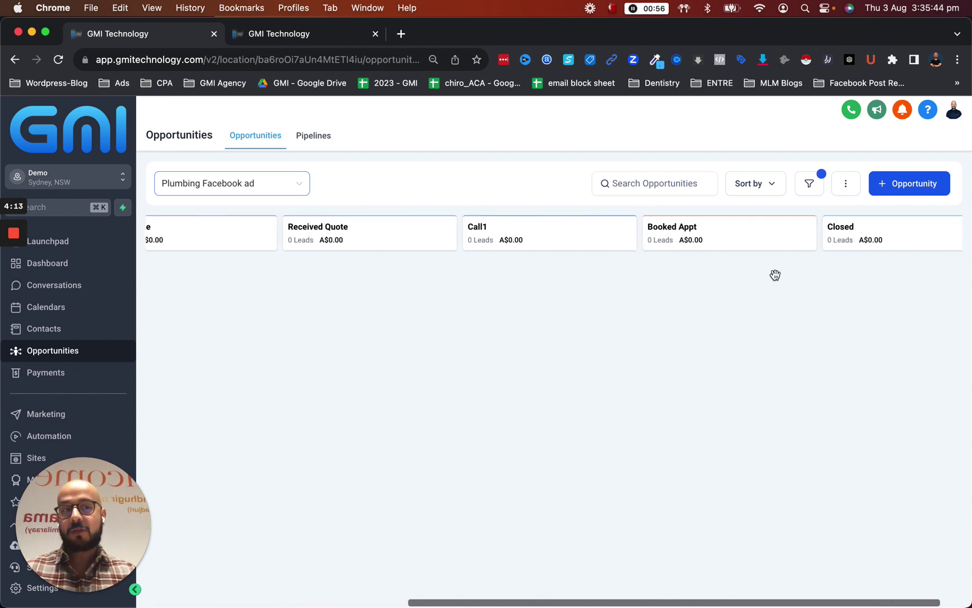
scroll(775, 275, "left", 15)
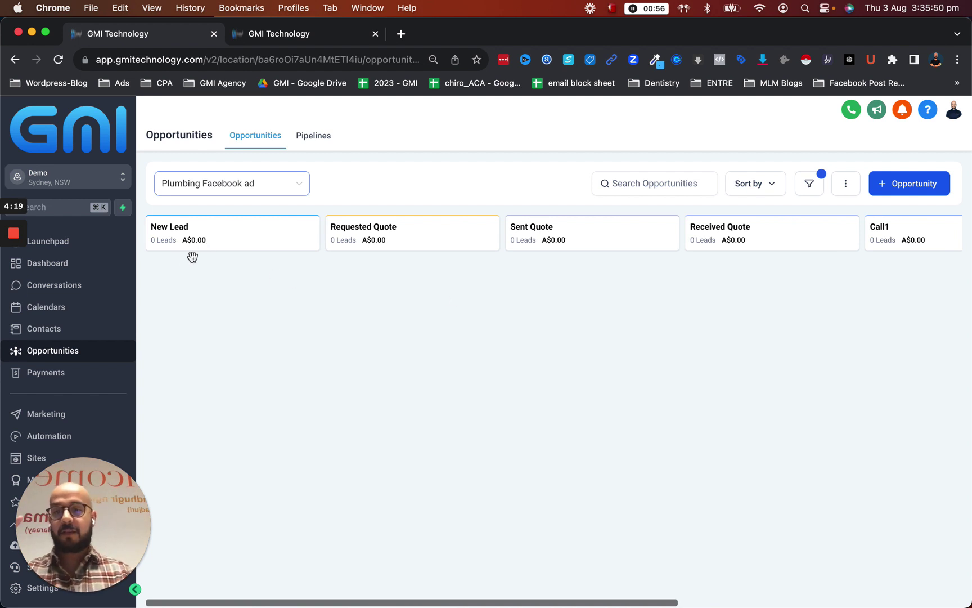
scroll(406, 283, "right", 6)
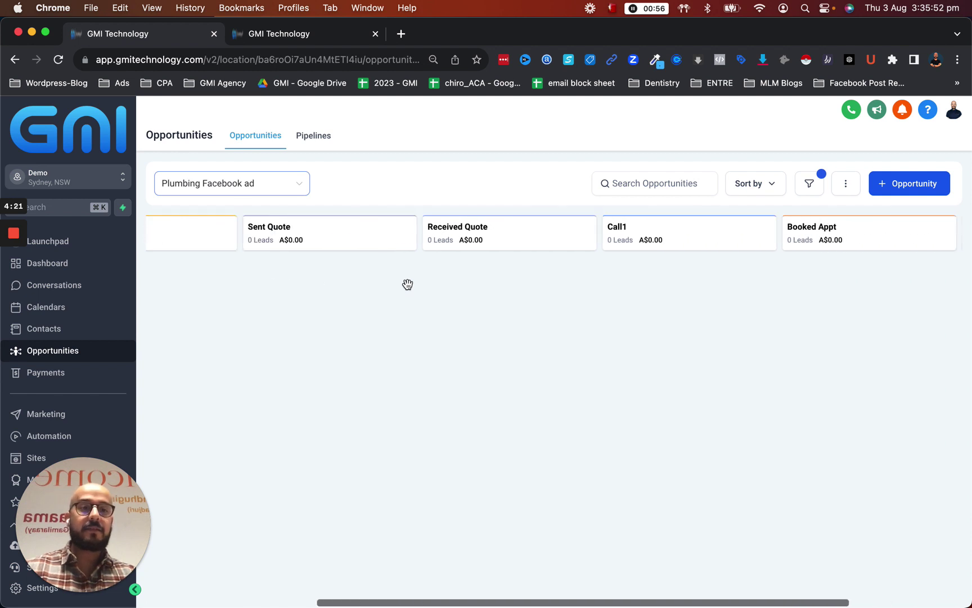
scroll(407, 285, "left", 6)
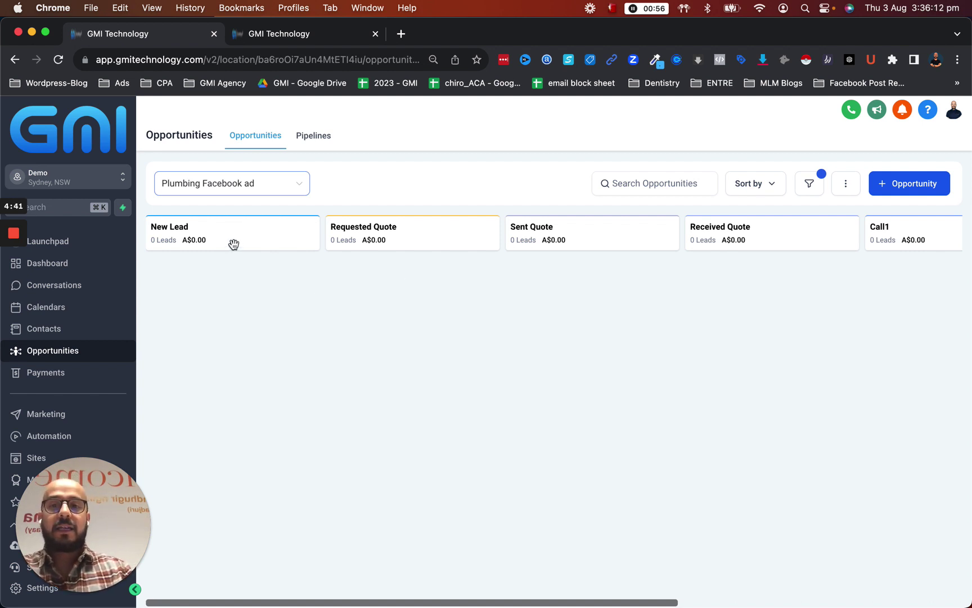
Switch to the 001. Main Leads Pipeline board and drag one lead into Unable To Contact Lead
left_click(268, 191)
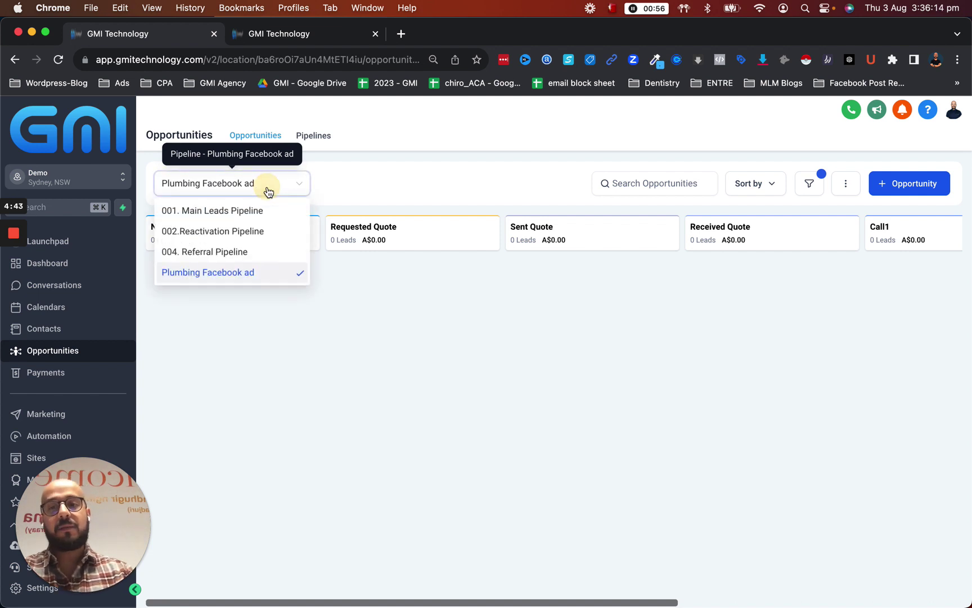
left_click(212, 210)
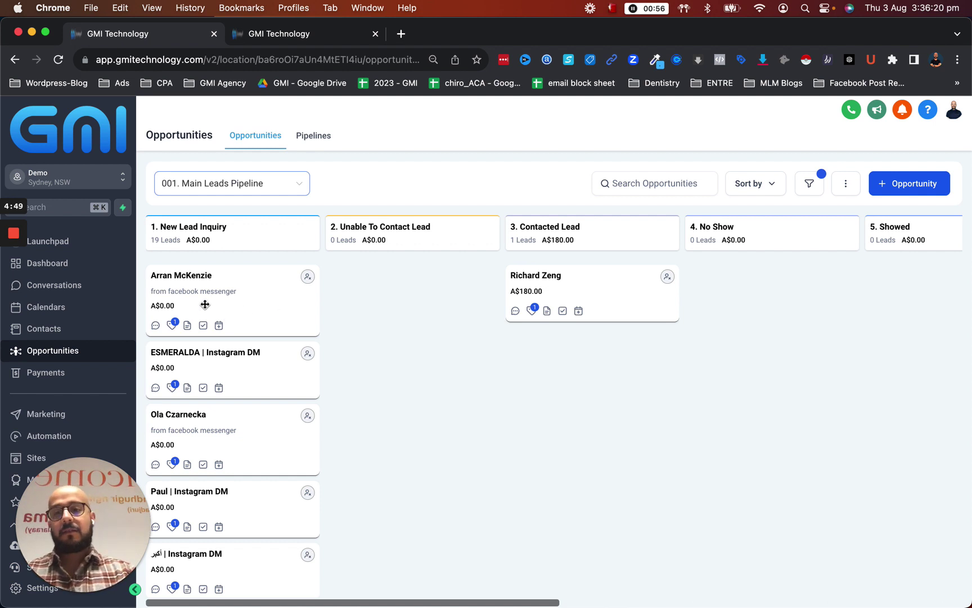
left_click_drag(203, 303, 469, 292)
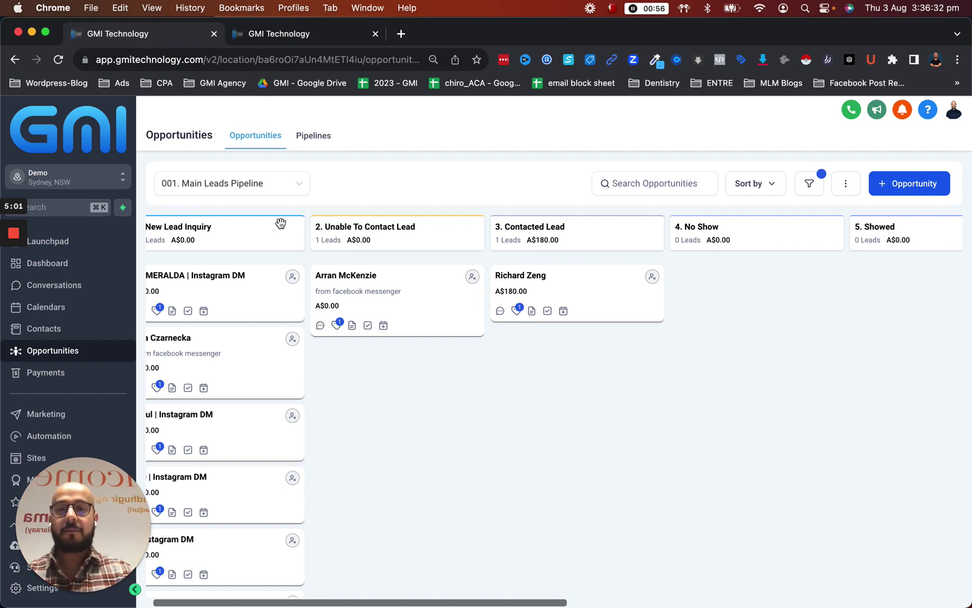
Switch back to the Plumbing Facebook ad board and review its empty stages through Closed
left_click(263, 190)
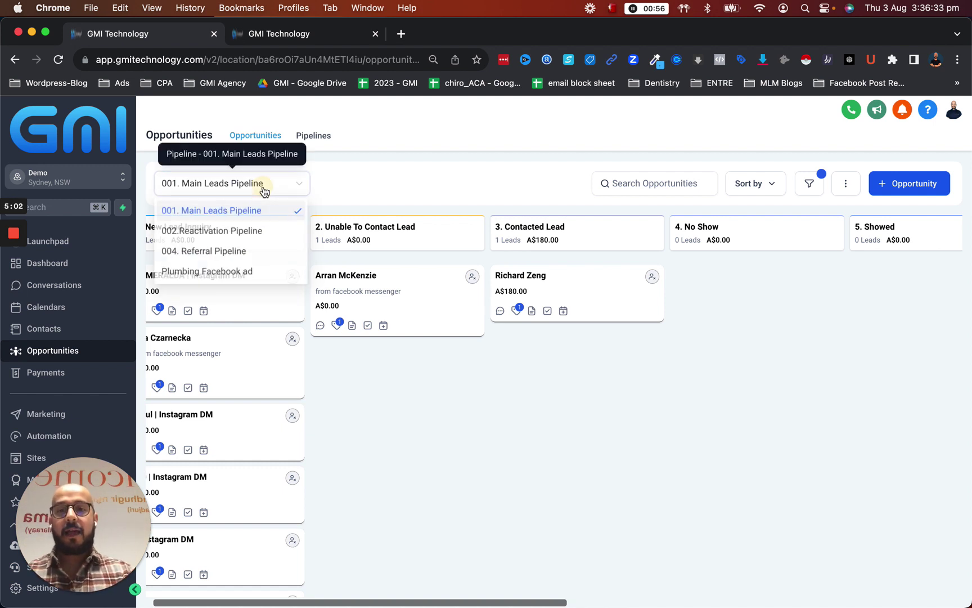
left_click(218, 274)
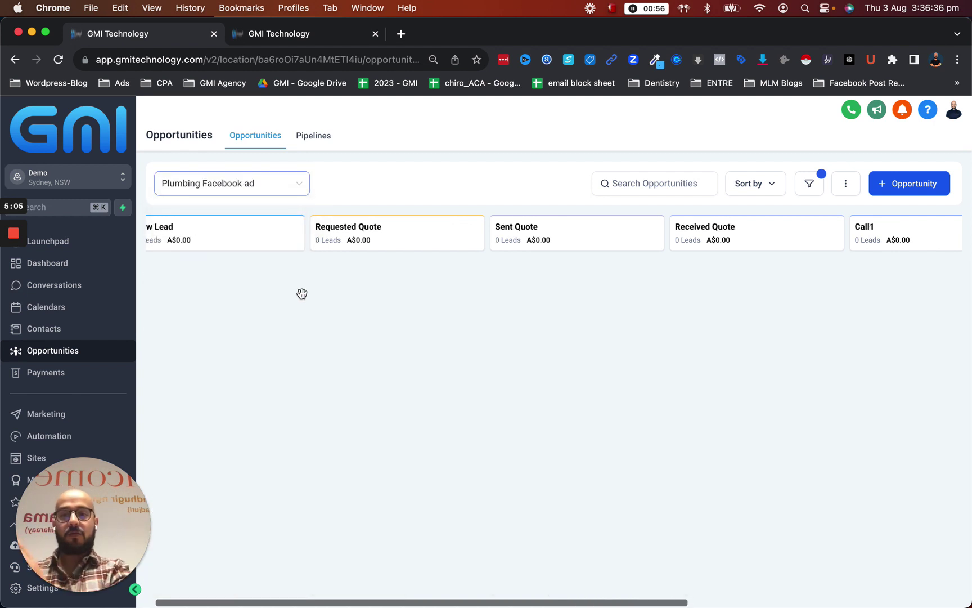
scroll(302, 294, "left", 1)
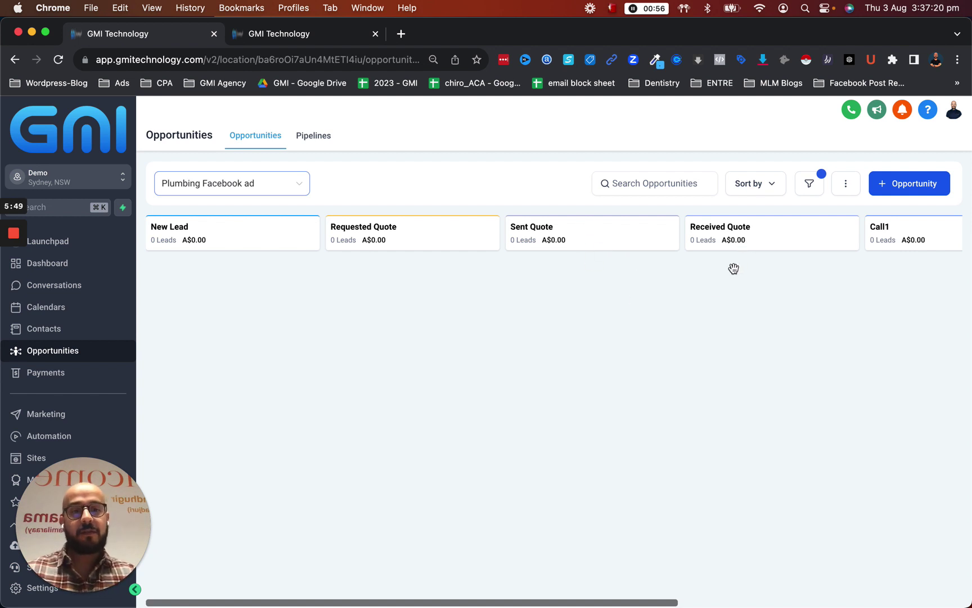
scroll(741, 258, "right", 6)
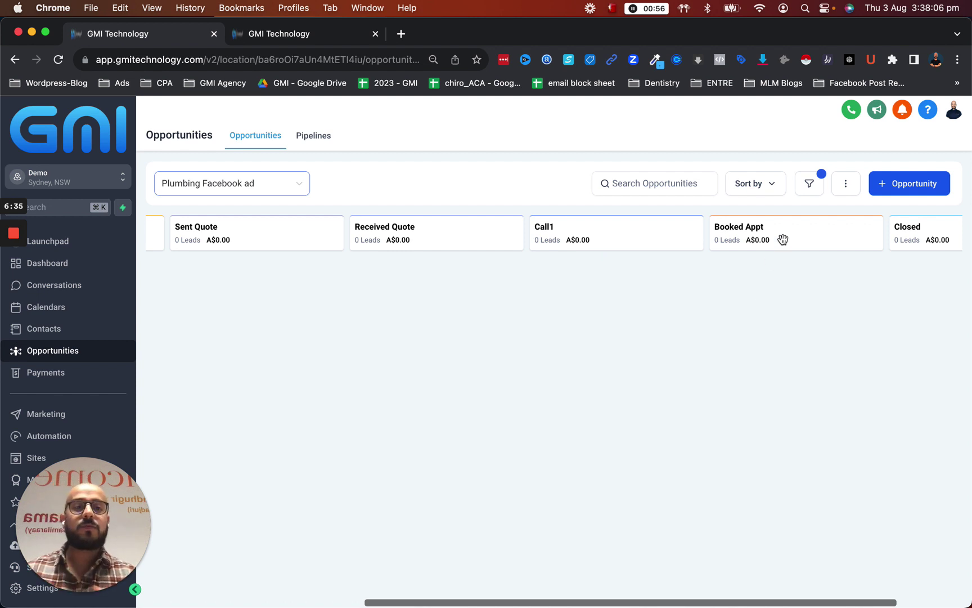
scroll(782, 240, "right", 3)
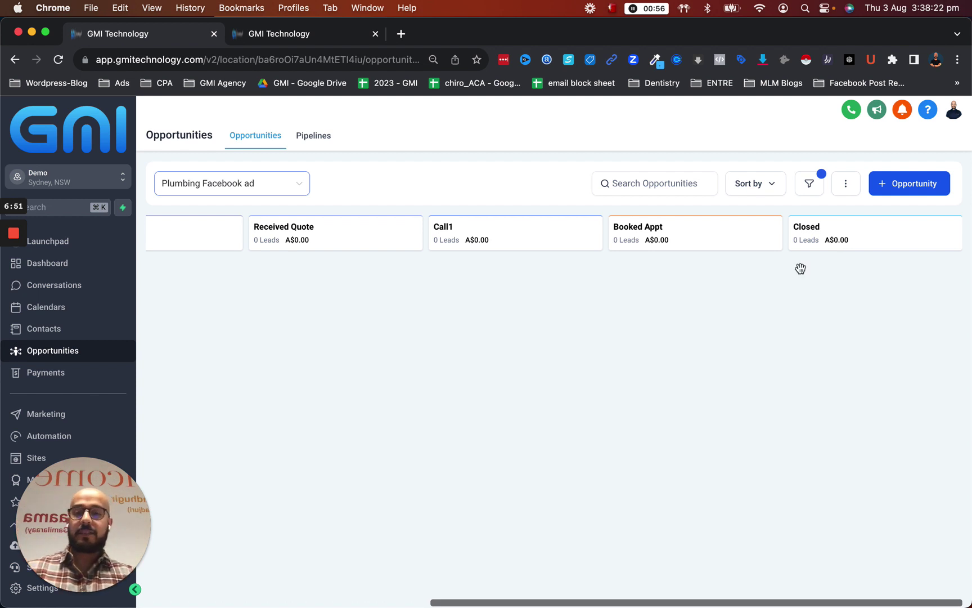
scroll(674, 318, "left", 10)
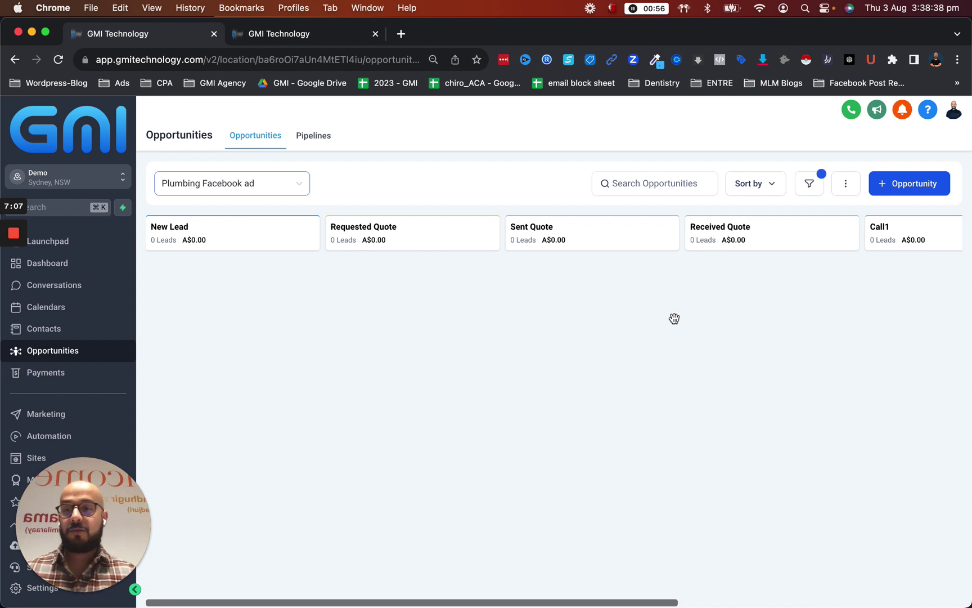
scroll(674, 319, "right", 3)
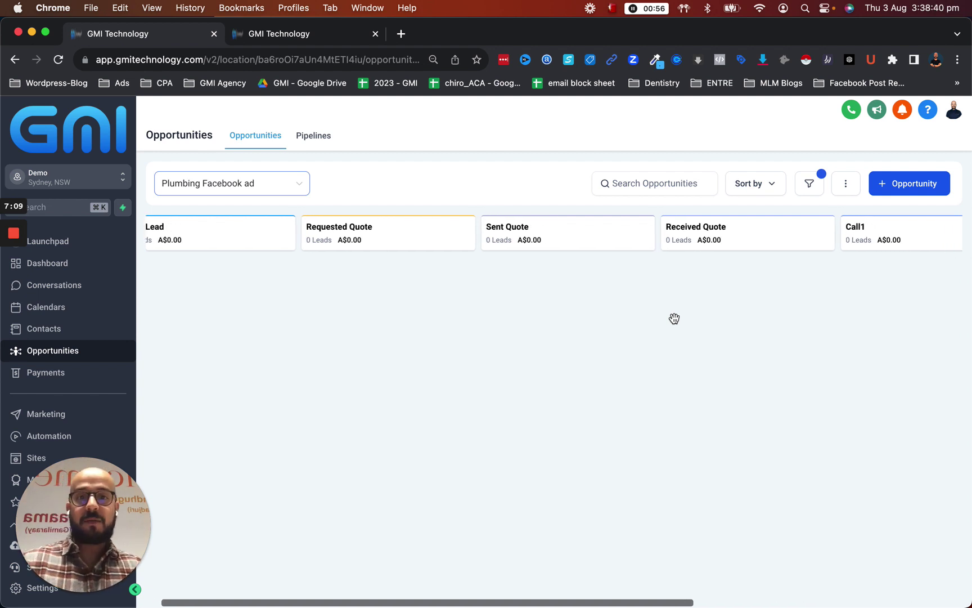
scroll(674, 319, "right", 1)
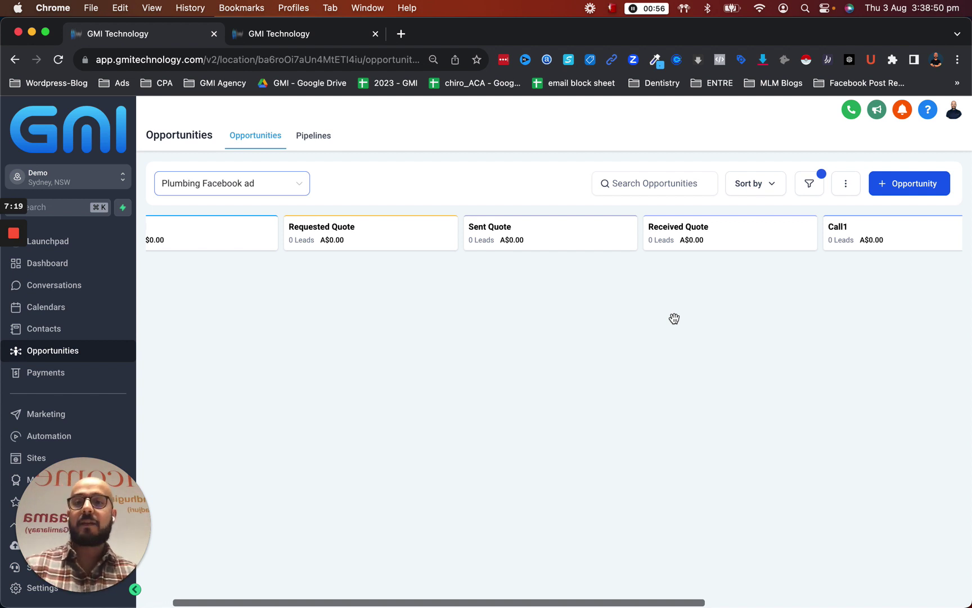
scroll(675, 318, "left", 2)
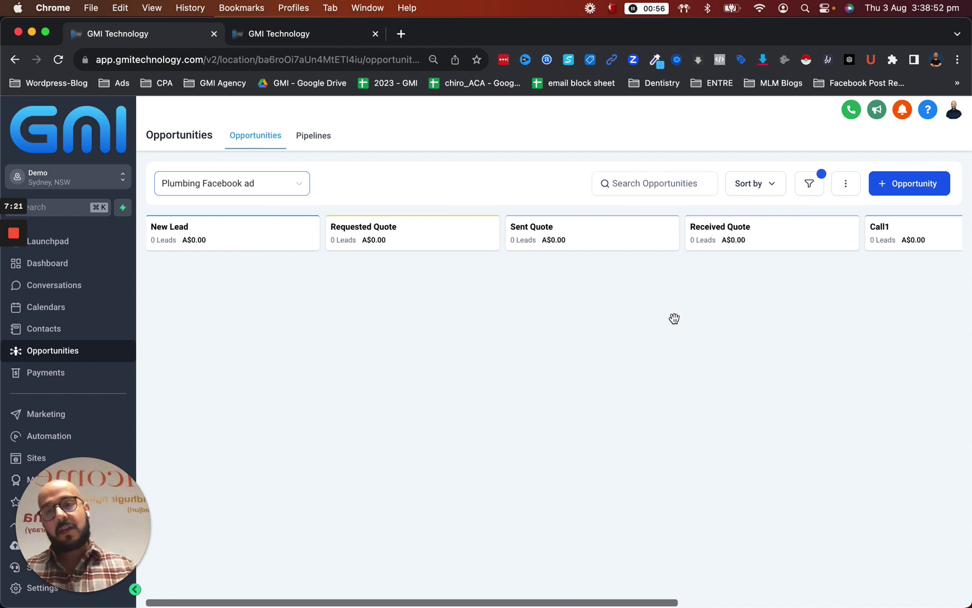